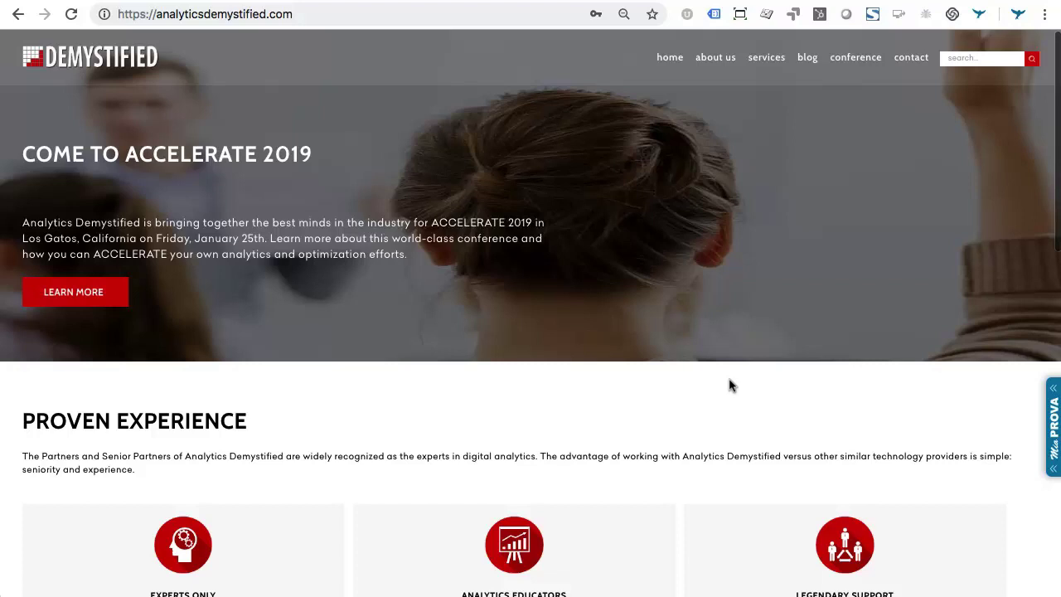
Step: Open the MiaProva activities panel and expand the details of activity 246718
left_click(979, 15)
left_click(1054, 446)
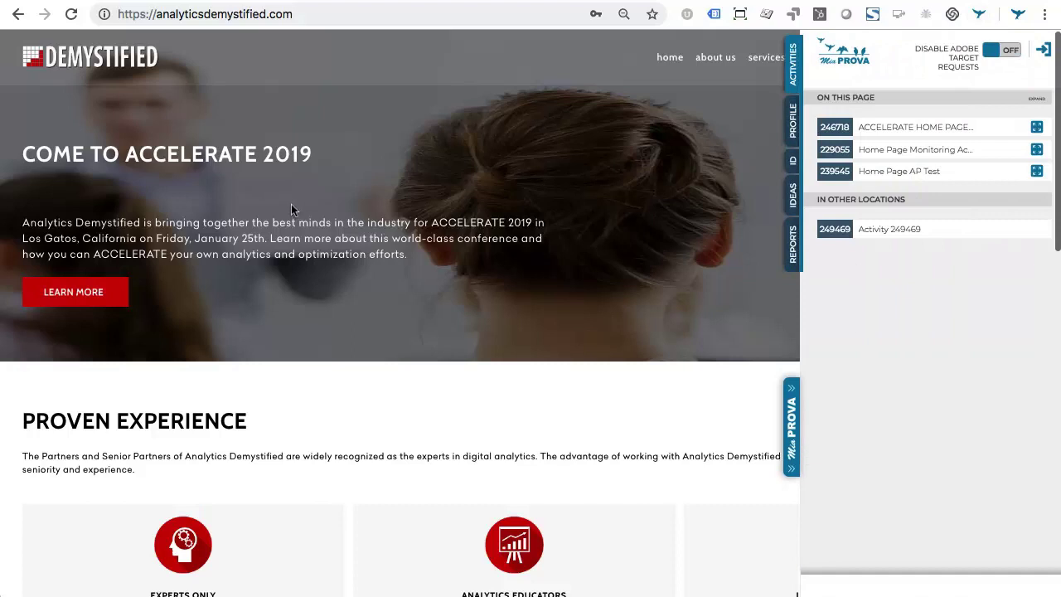
left_click(894, 134)
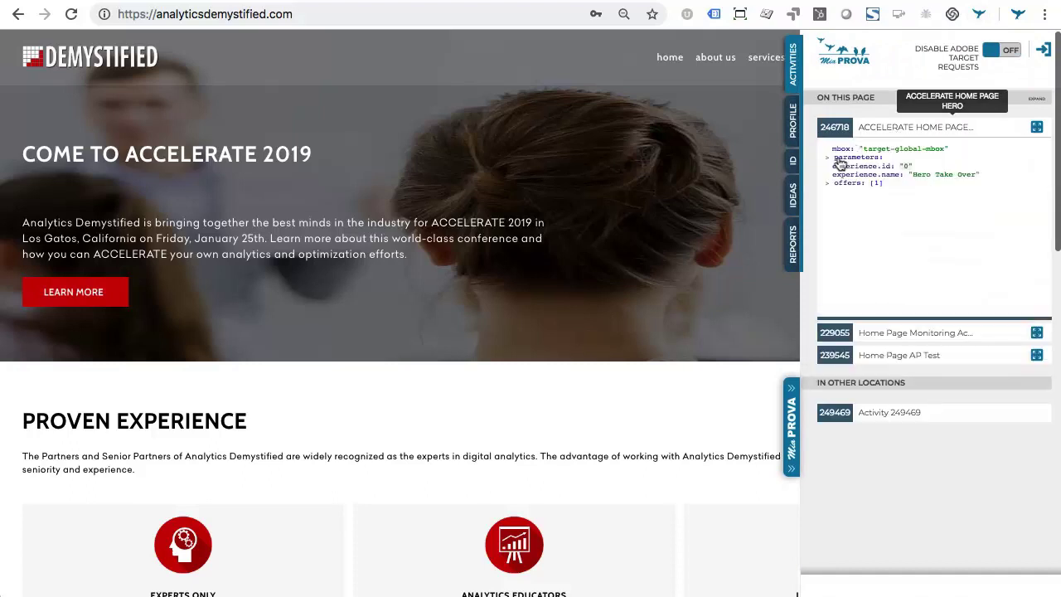
scroll(863, 214, "down", 3)
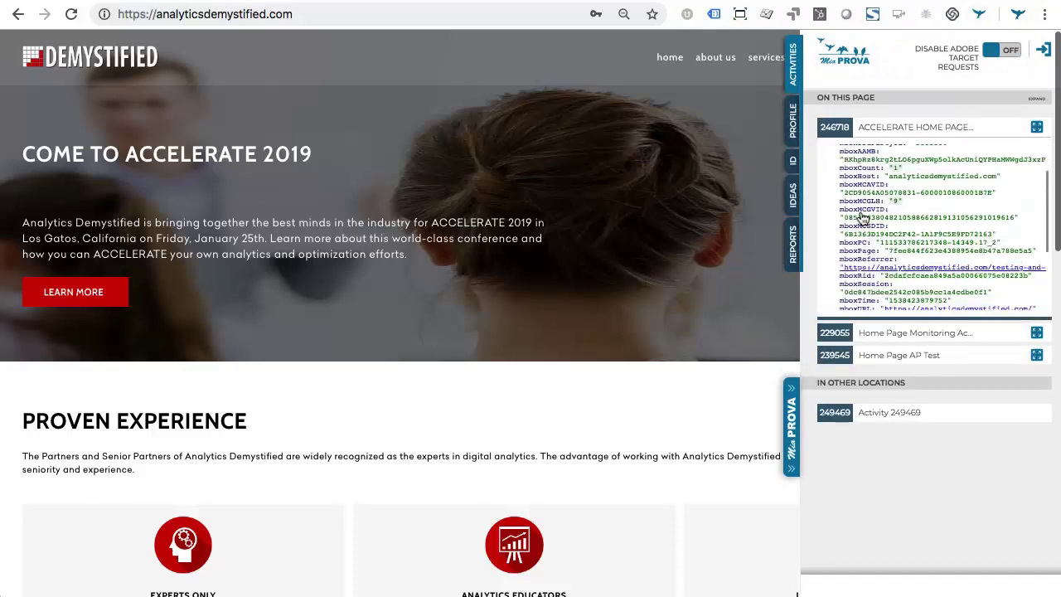
scroll(863, 217, "up", 2)
scroll(854, 199, "up", 2)
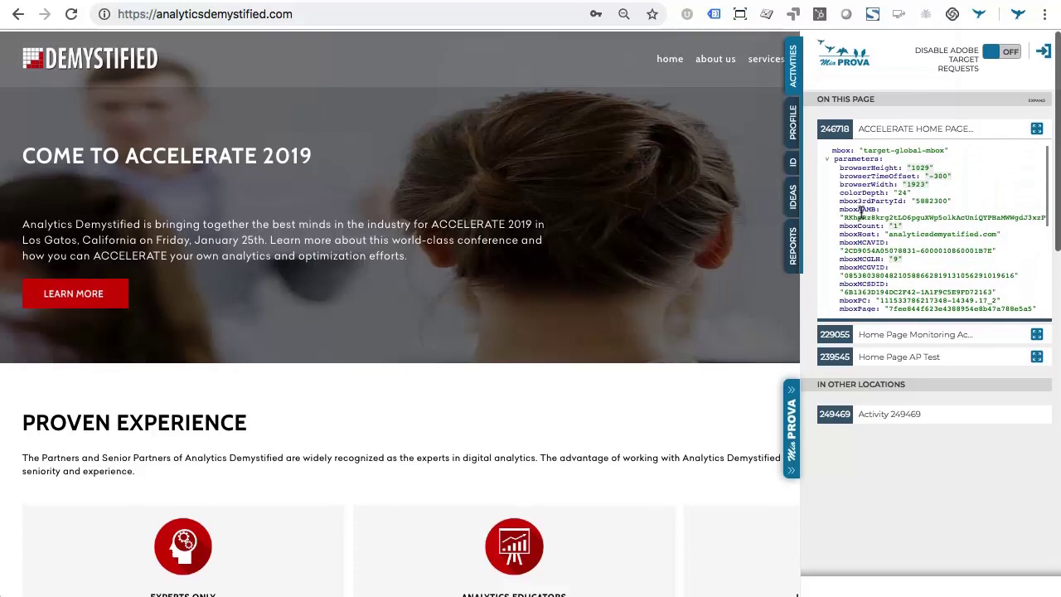
Step: Collapse mbox parameters, show 246718's Hero Take Over offer code, and expand activity 229055
left_click(829, 161)
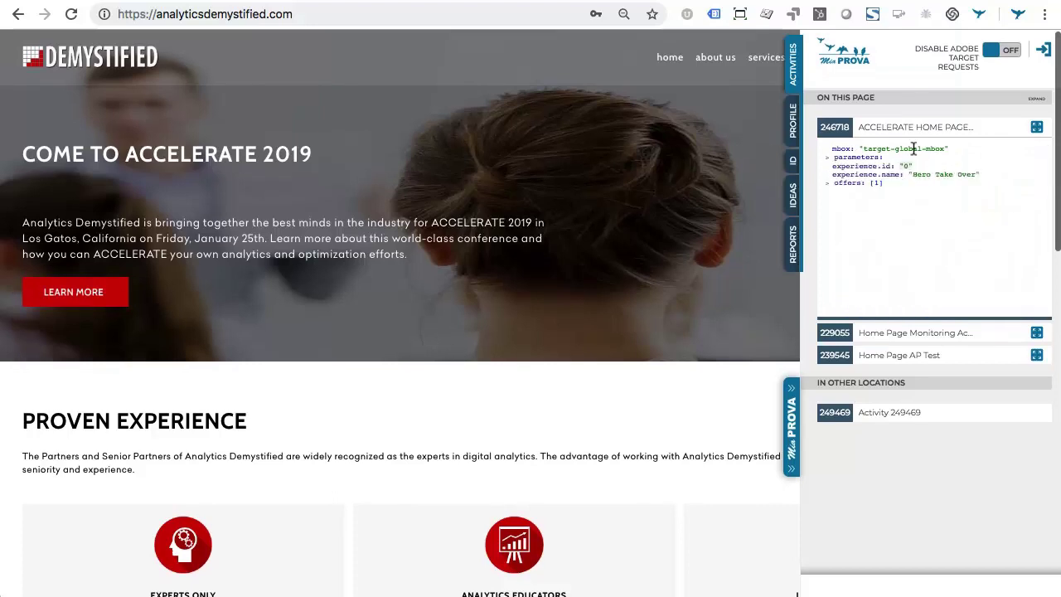
left_click(828, 183)
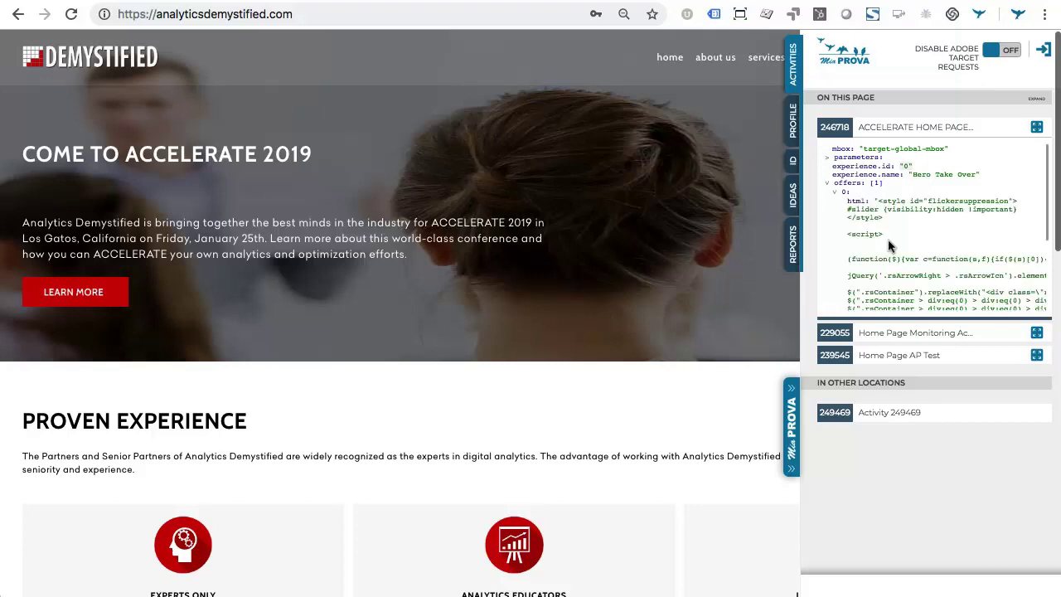
scroll(879, 234, "down", 1)
scroll(887, 241, "down", 1)
scroll(889, 240, "down", 1)
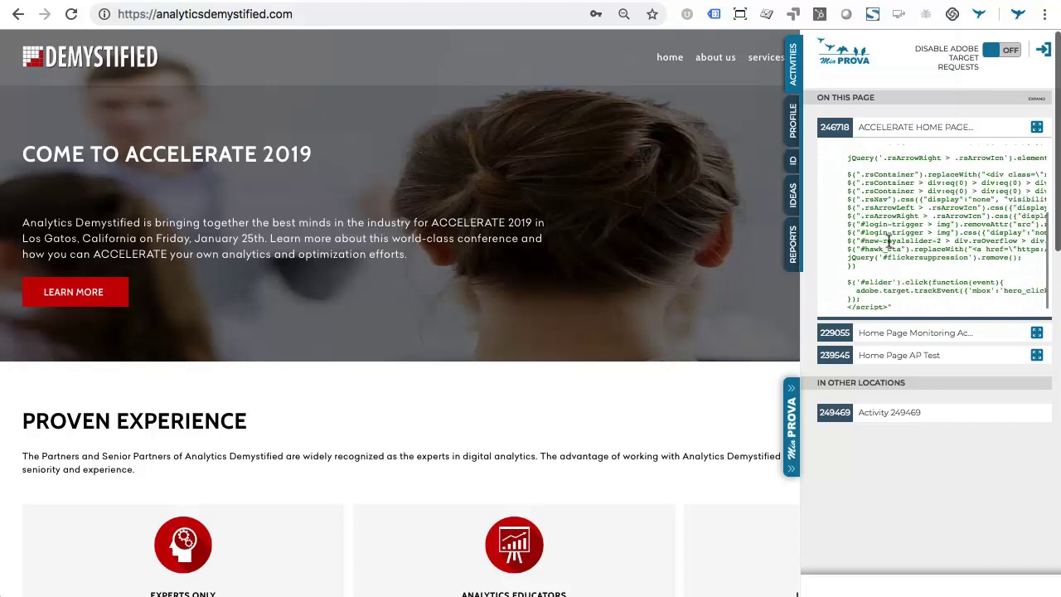
left_click(912, 336)
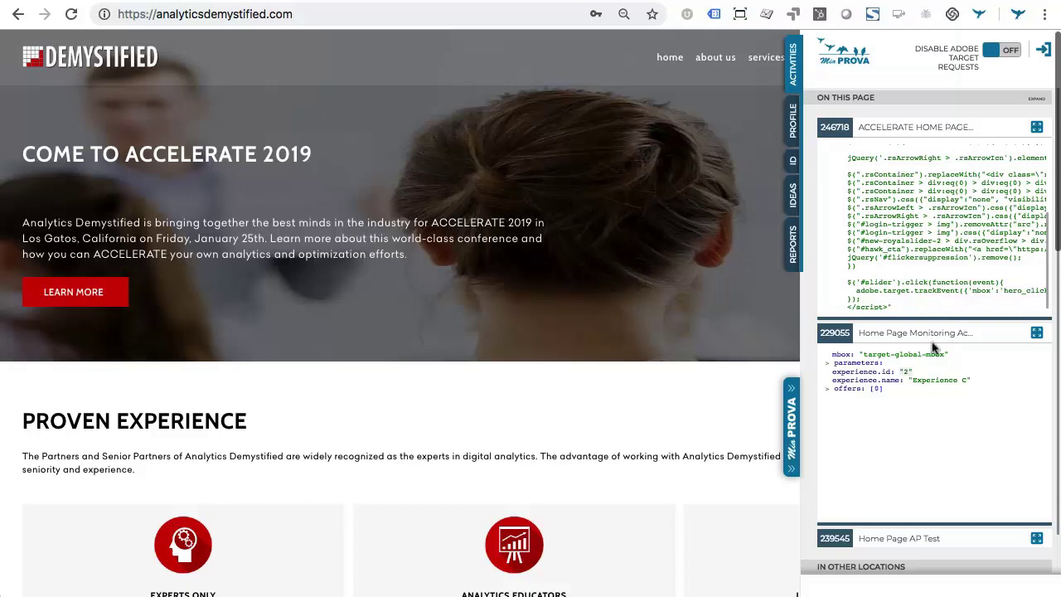
Step: Collapse the expanded details of activities 229055 and 246718
left_click(933, 336)
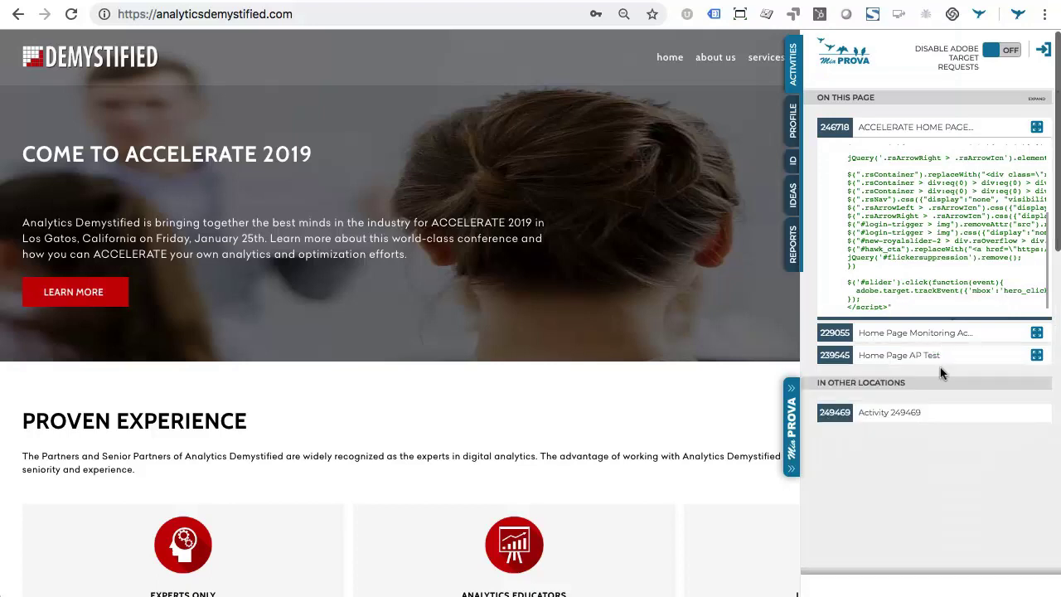
left_click(919, 127)
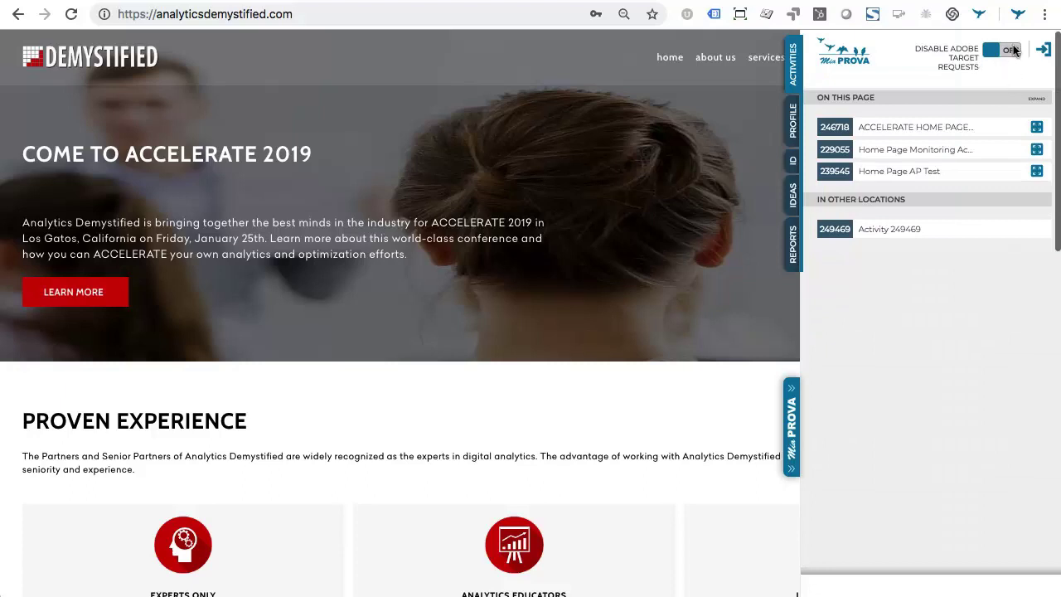
Step: Turn on Disable Adobe Target Requests and reload the home page via the Demystified logo
left_click(1011, 51)
left_click(41, 68)
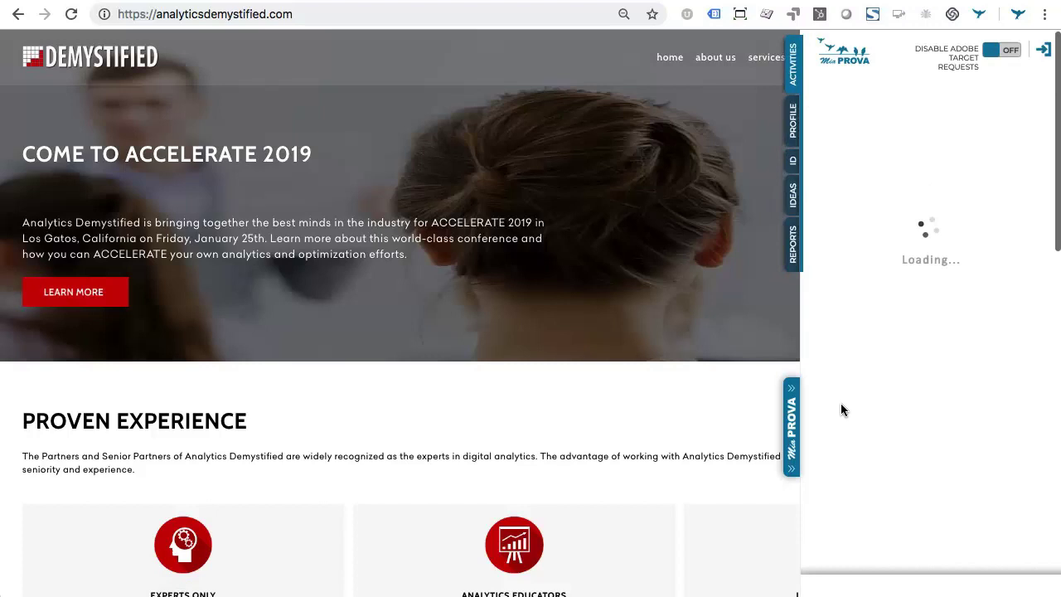
Step: Close the panel and open the Adobe Target and Marketo post from Recent Posts
left_click(791, 427)
scroll(423, 371, "down", 2)
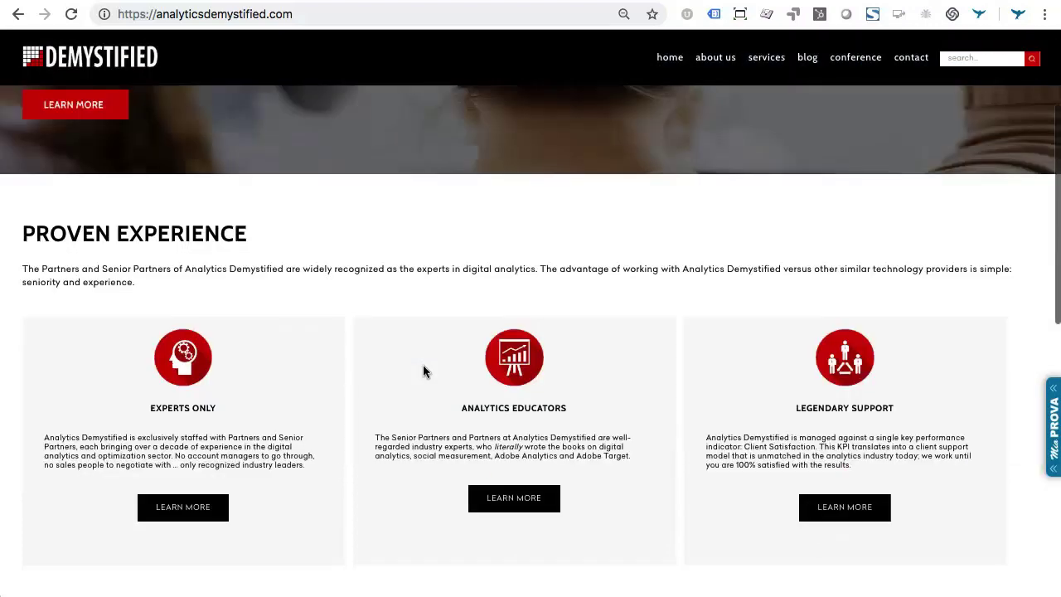
scroll(427, 374, "down", 5)
scroll(438, 381, "down", 1)
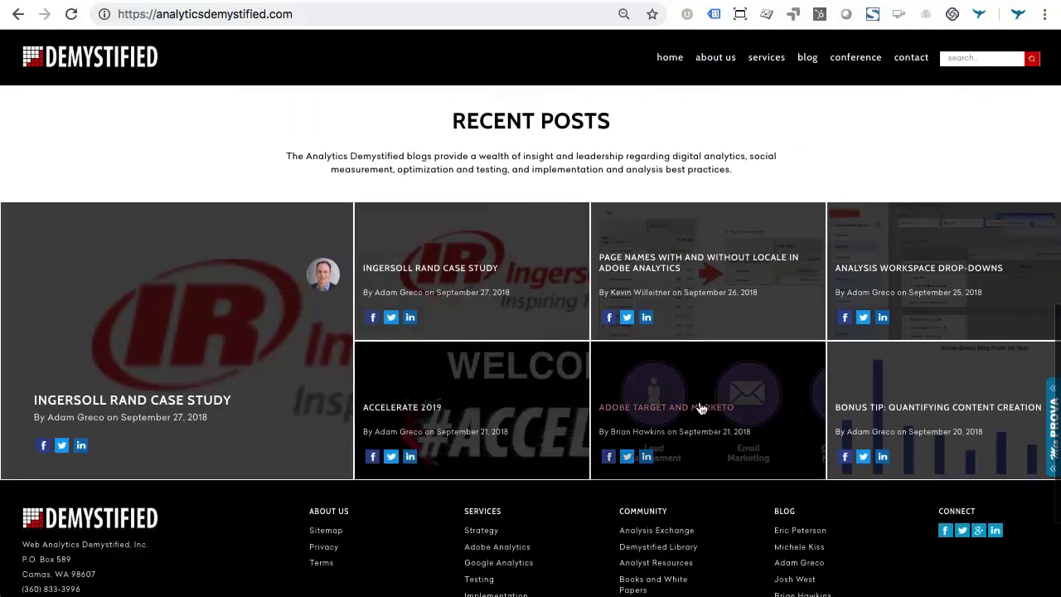
left_click(701, 408)
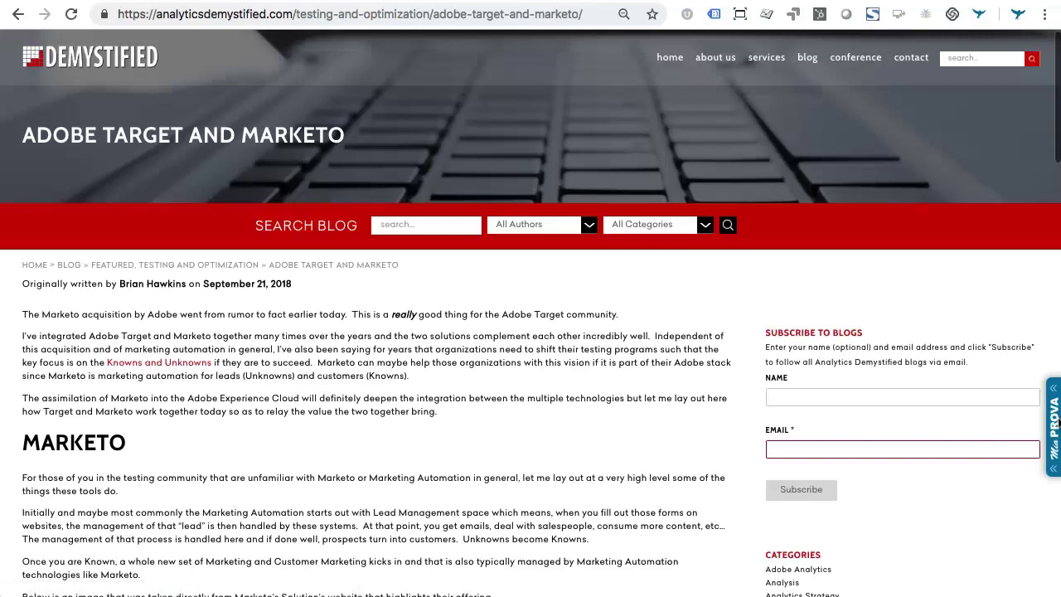
Step: Reopen MiaProva on the post and expand then collapse activity 229055's details
left_click(1056, 423)
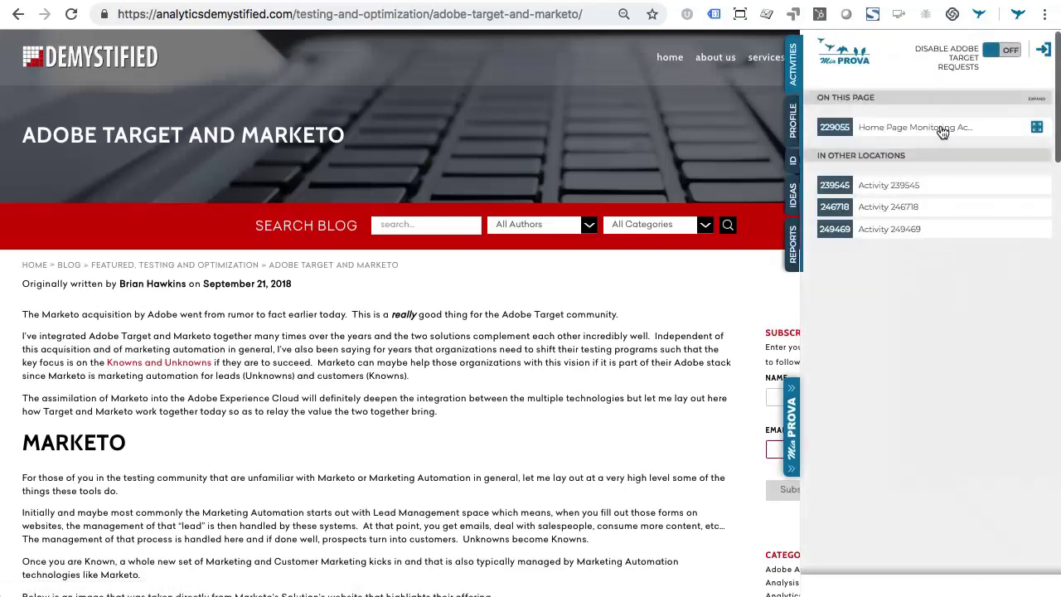
left_click(943, 132)
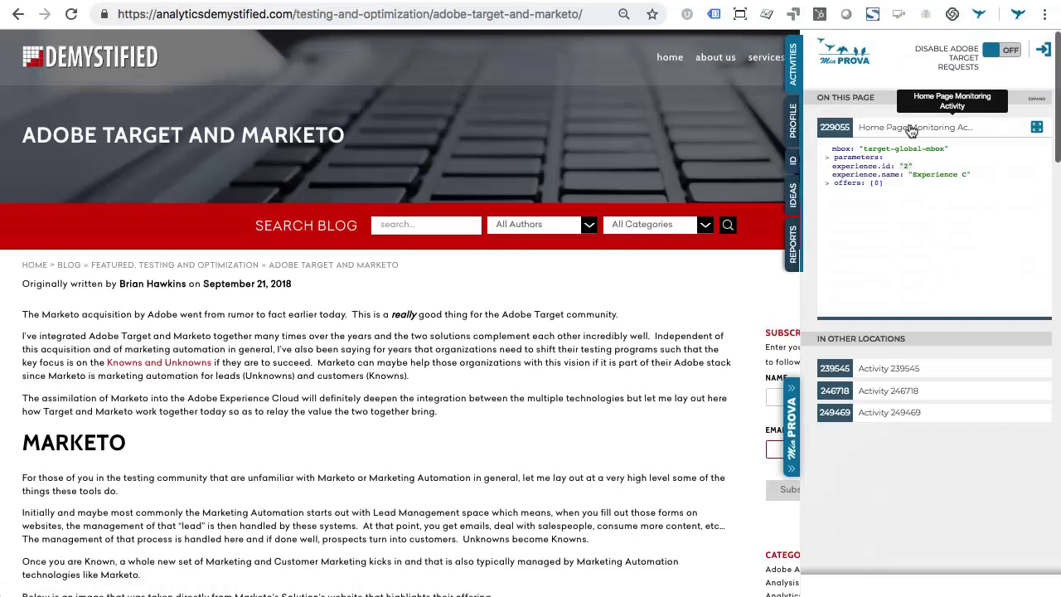
left_click(911, 130)
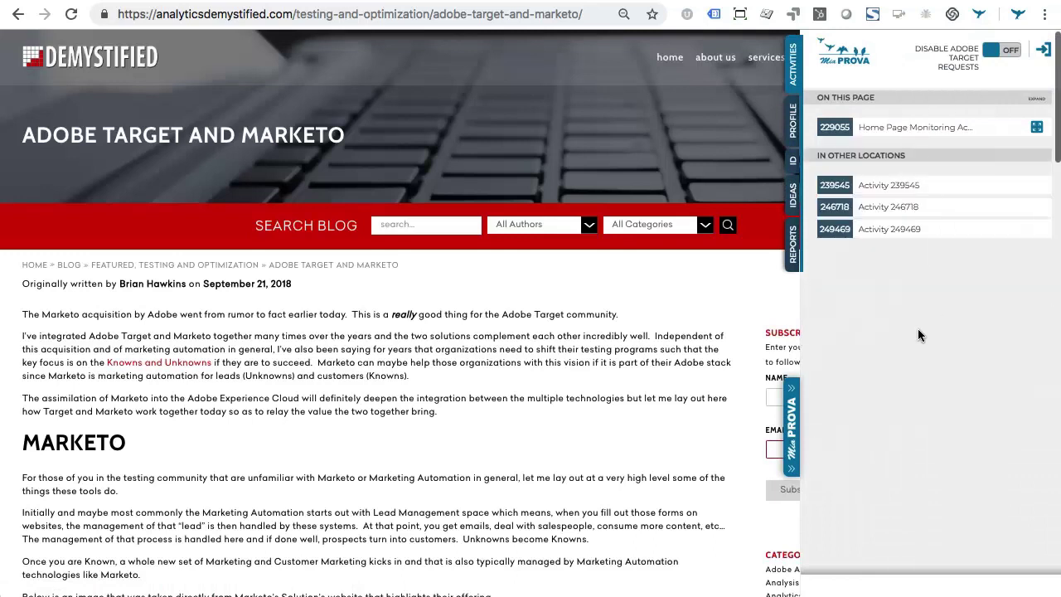
Step: In the Profile tab, append 32 to the parameter attribute to make it value32 and save
left_click(792, 121)
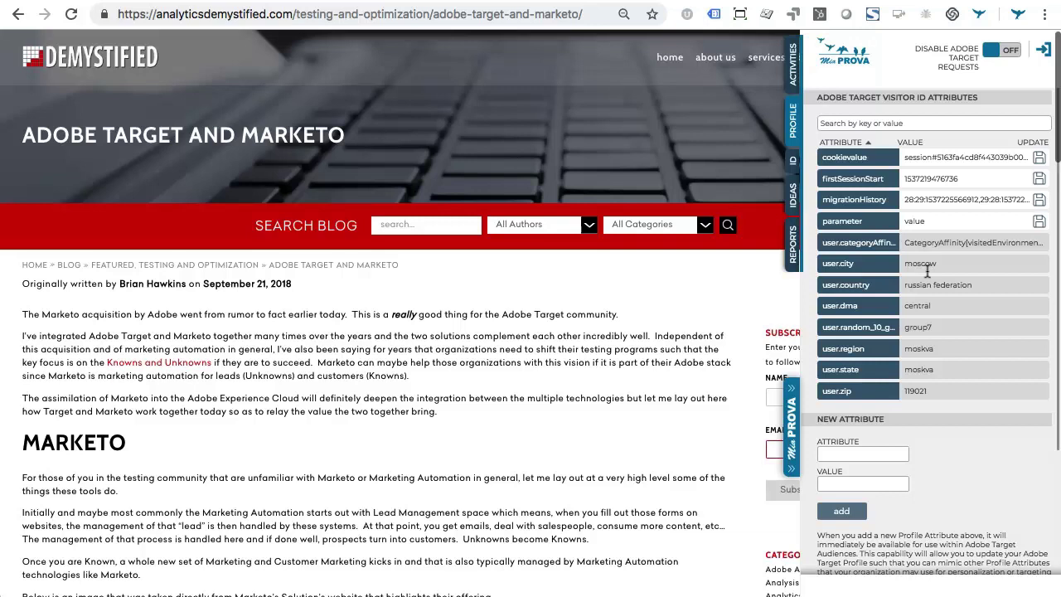
scroll(929, 257, "down", 5)
scroll(929, 252, "up", 5)
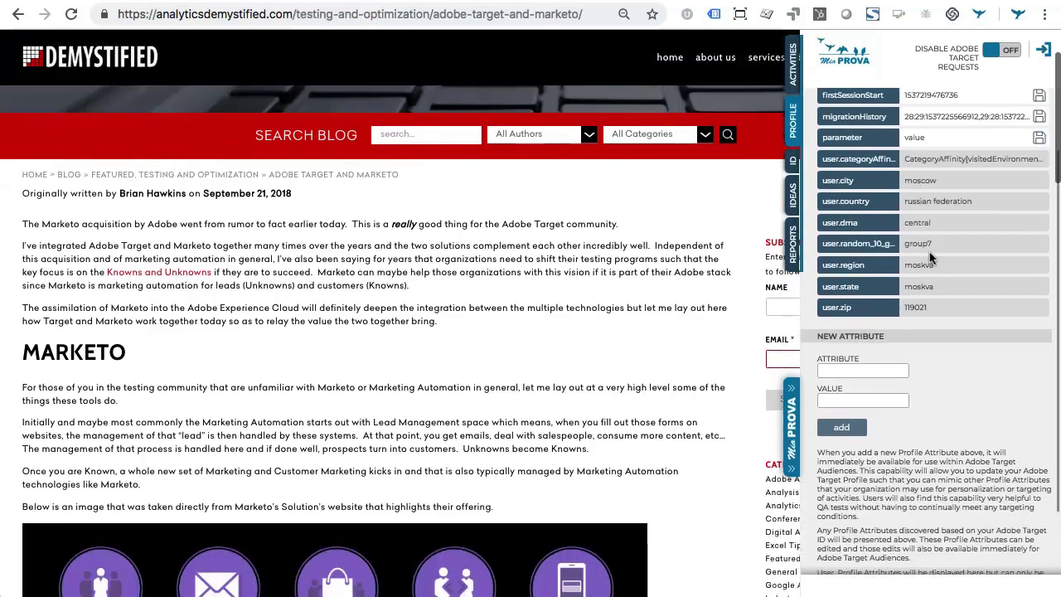
left_click(932, 220)
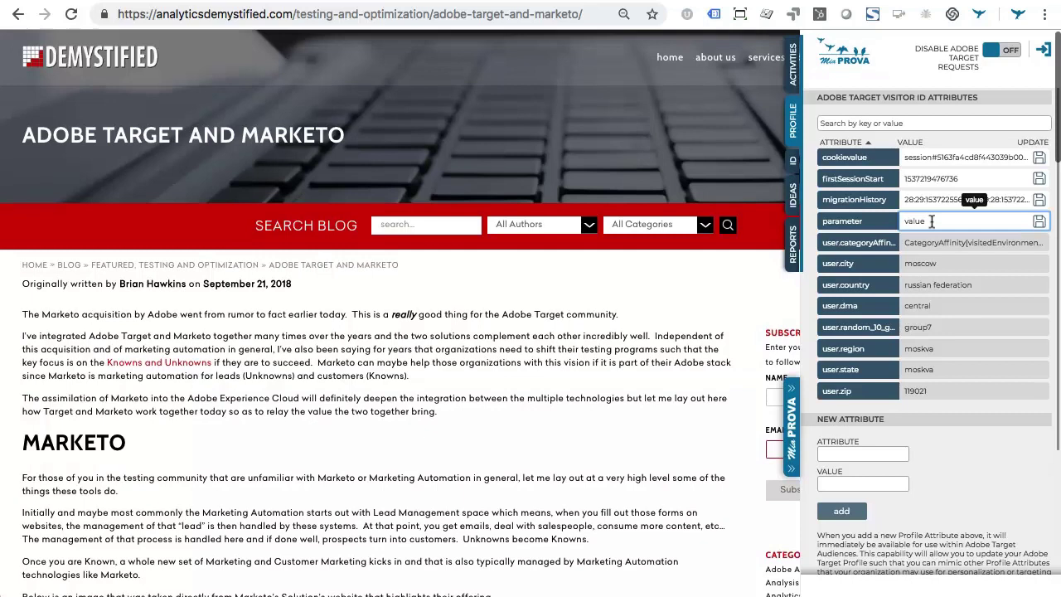
type("32")
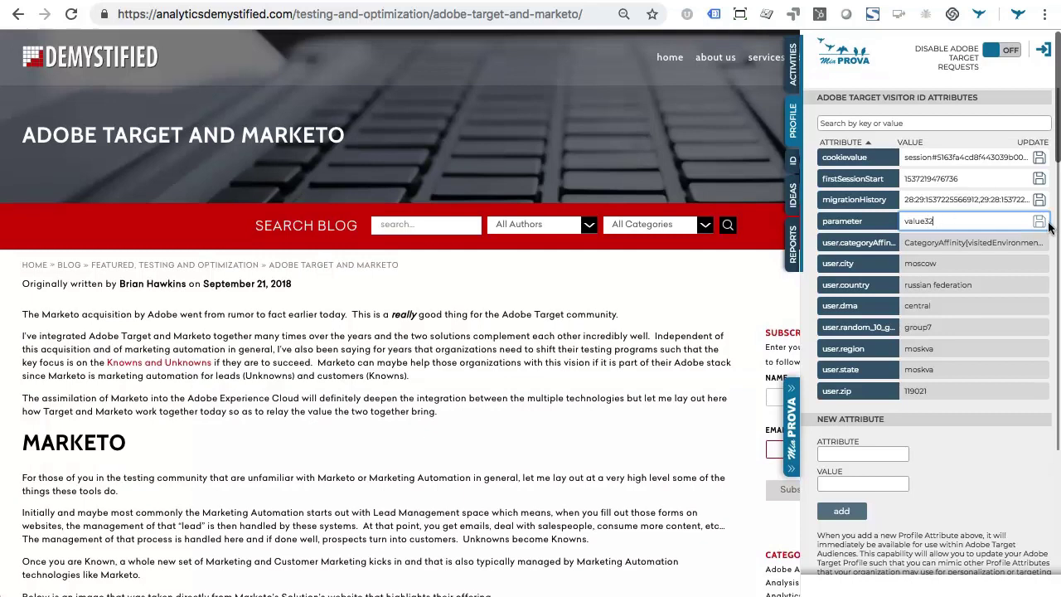
left_click(1039, 222)
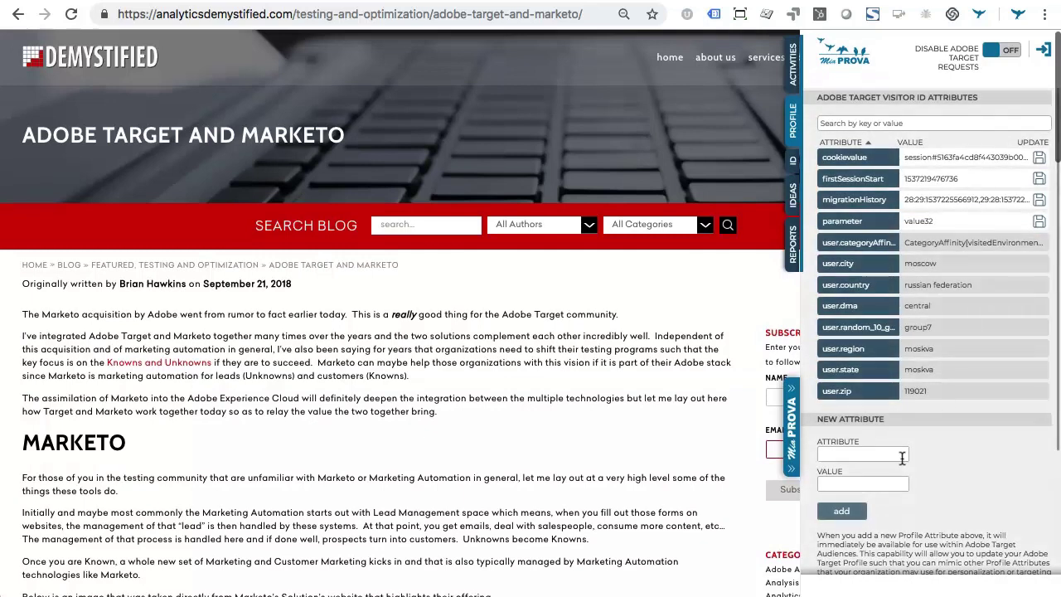
scroll(903, 461, "down", 1)
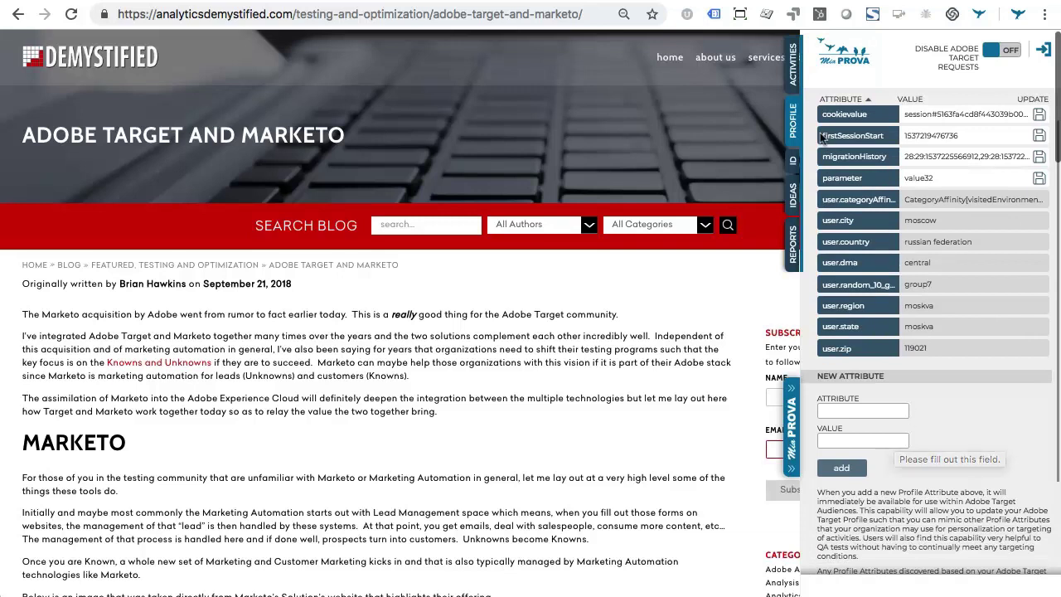
Step: Show the visitor's Adobe Target ID, Experience Cloud ID and geo metadata with Elmhurst map
left_click(794, 160)
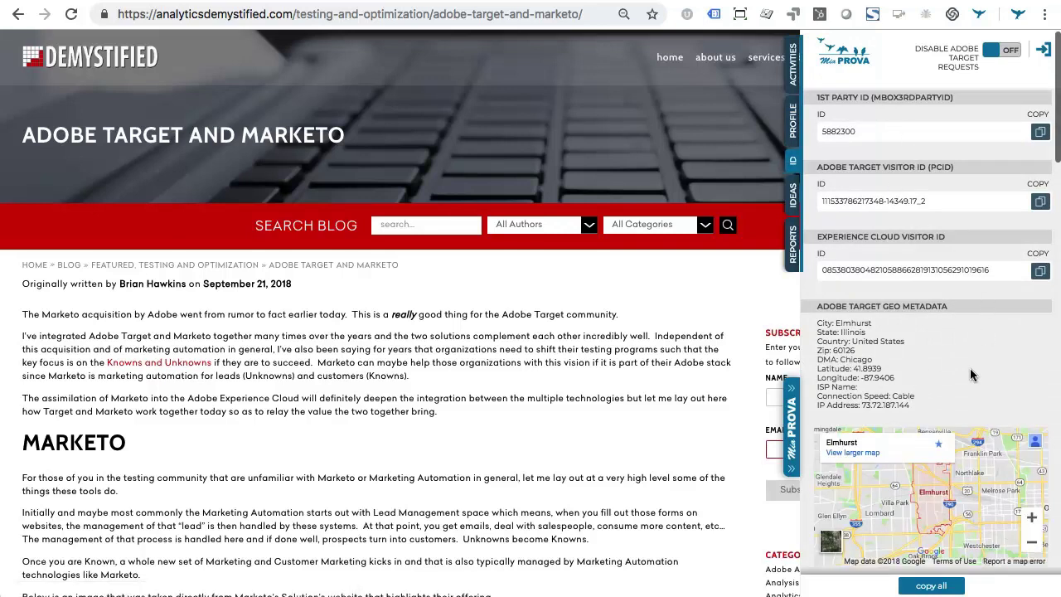
scroll(970, 368, "down", 1)
scroll(971, 368, "up", 1)
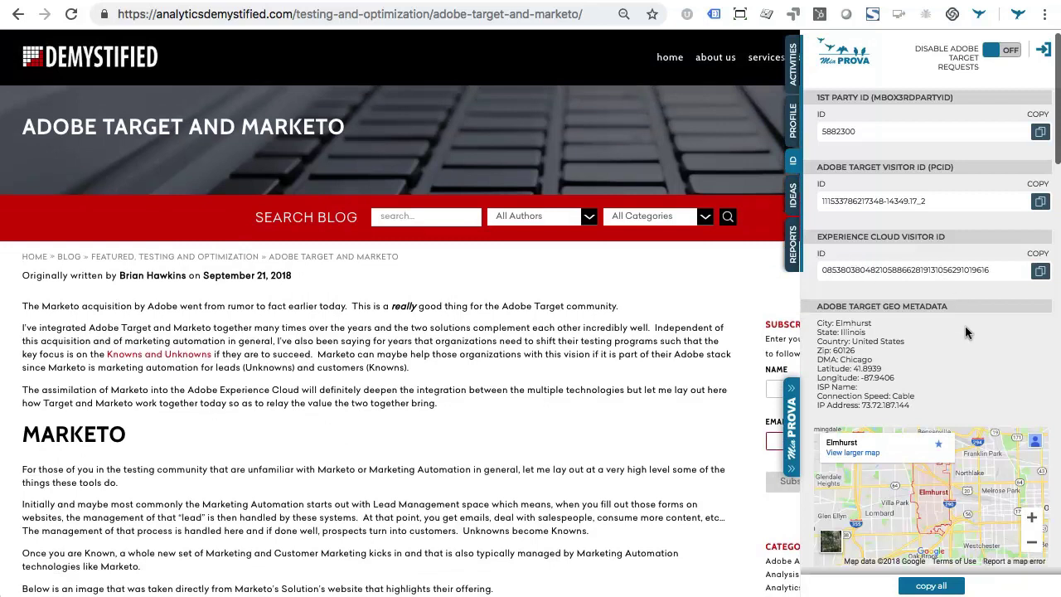
scroll(966, 332, "down", 4)
scroll(946, 390, "down", 3)
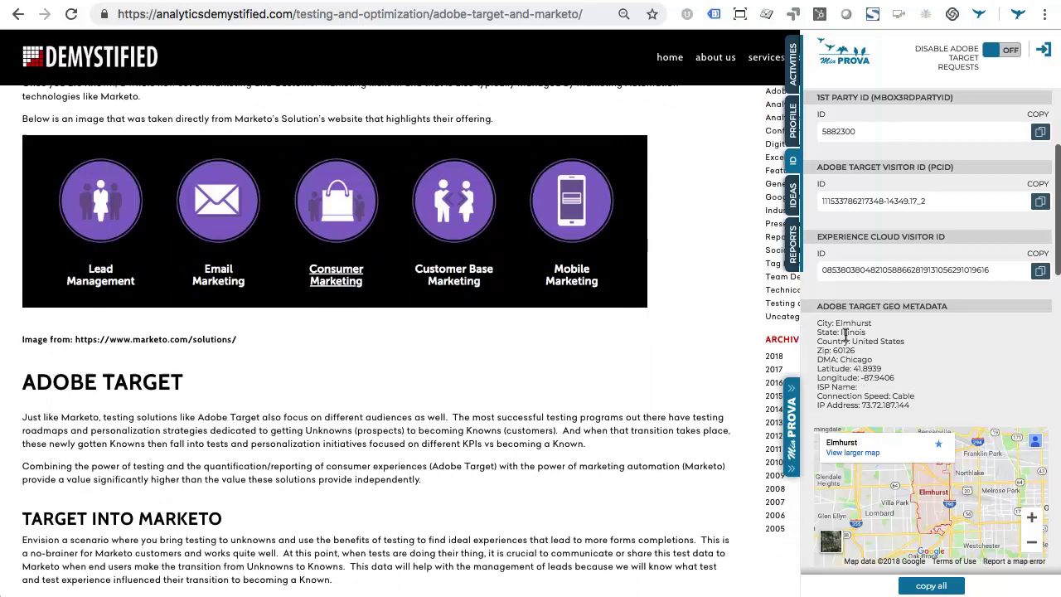
scroll(886, 352, "down", 4)
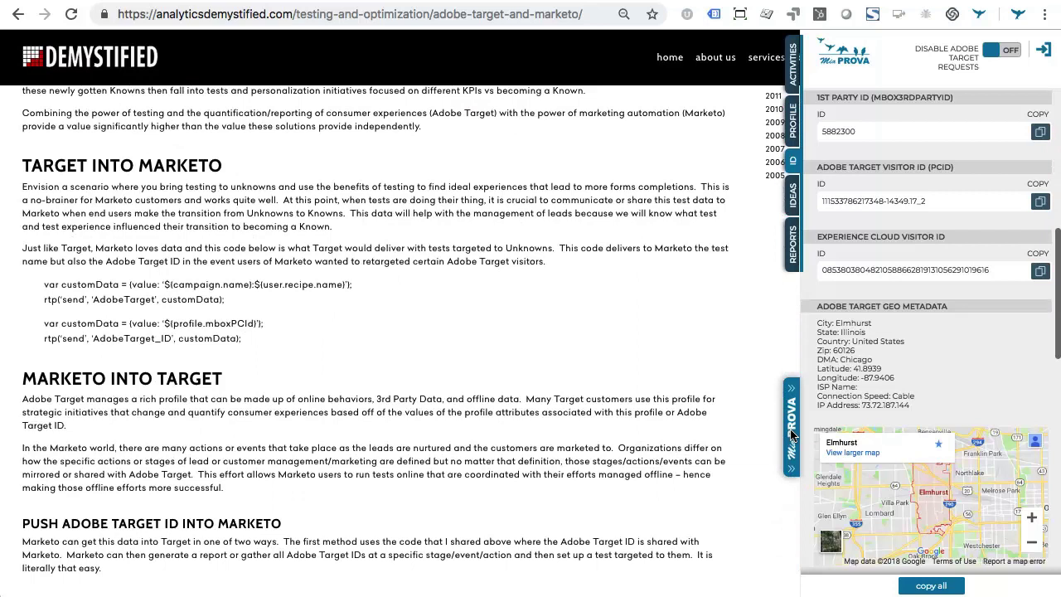
Step: Switch to the Reports view and follow its link to the miaprova.com website
left_click(791, 242)
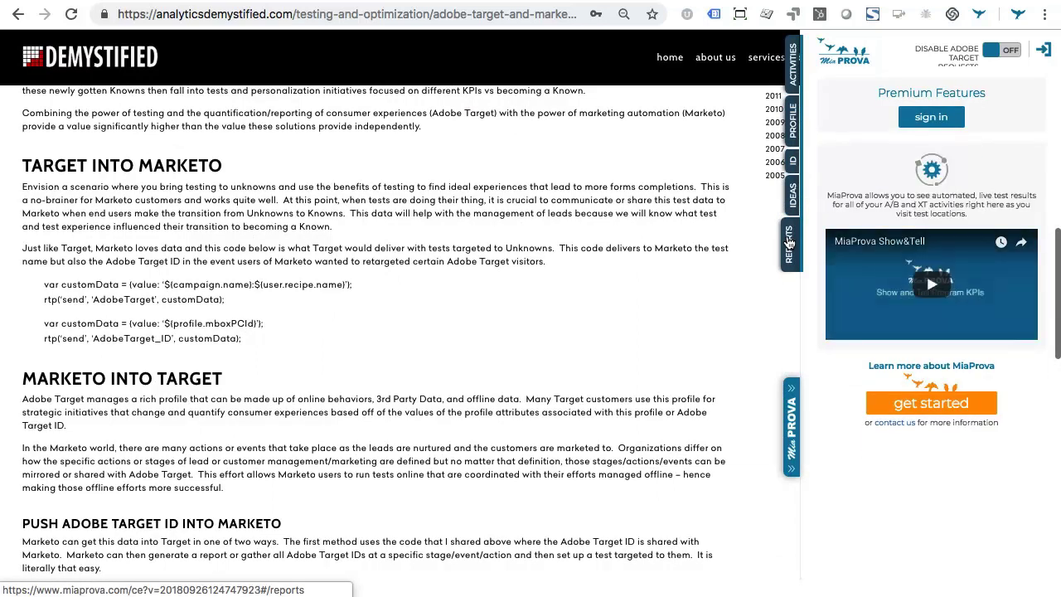
left_click(790, 242)
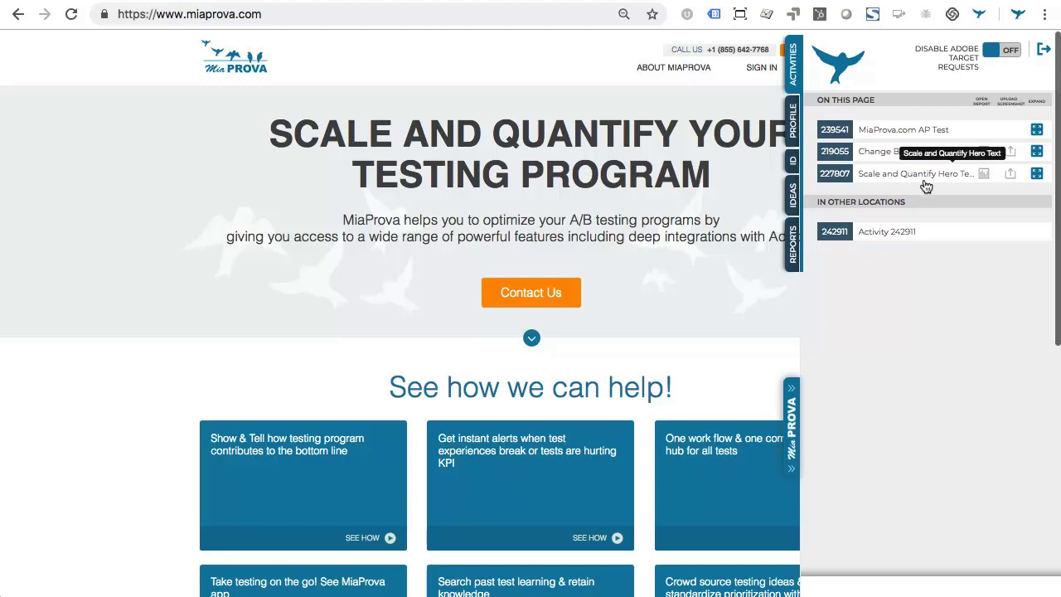
Step: Open activity 227807's results report, advance to the next report, then open About MiaProva
left_click(984, 177)
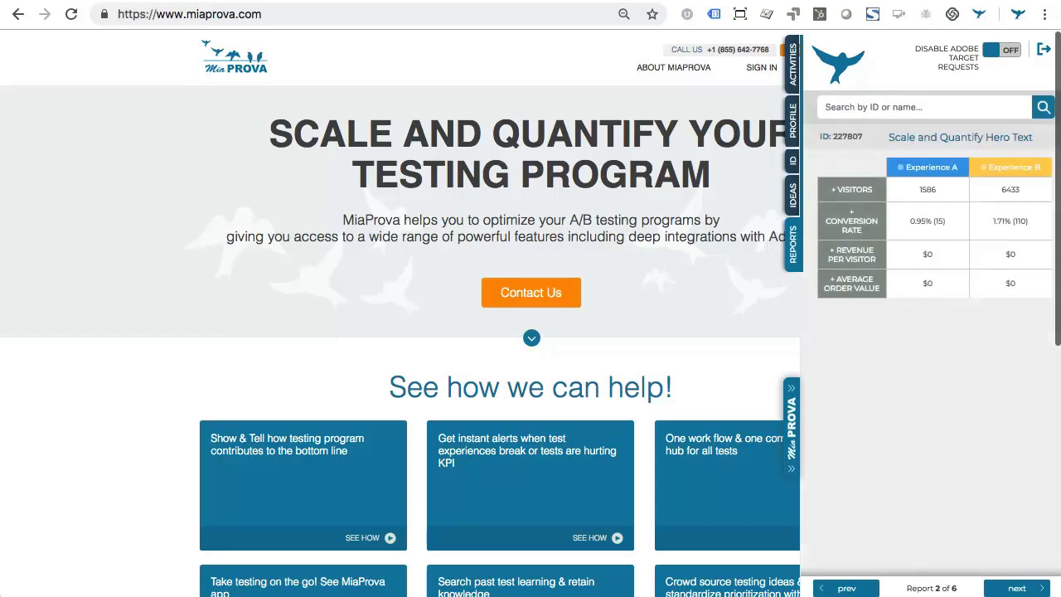
left_click(1026, 588)
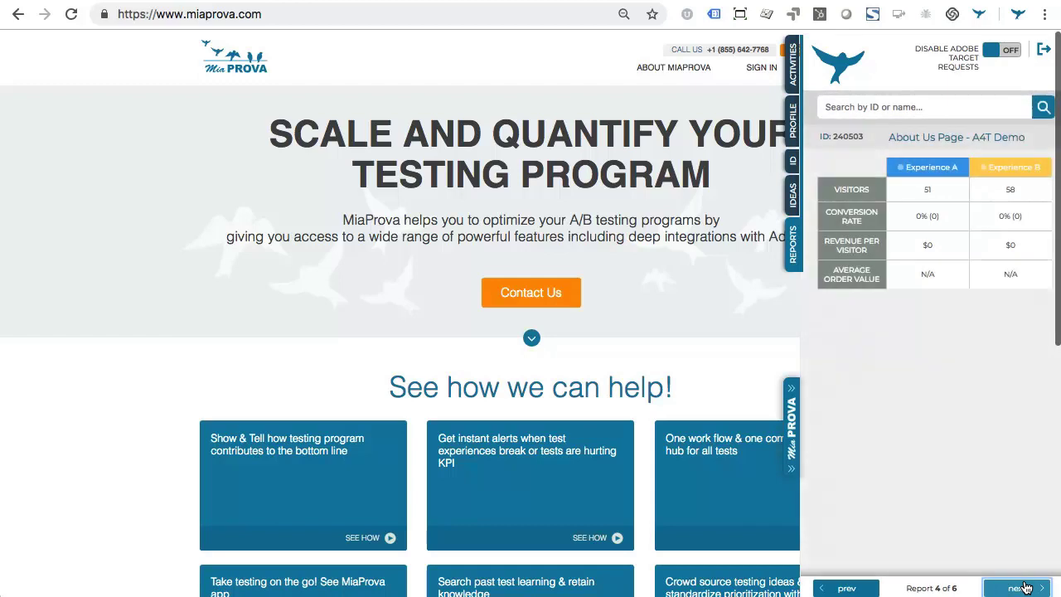
left_click(659, 75)
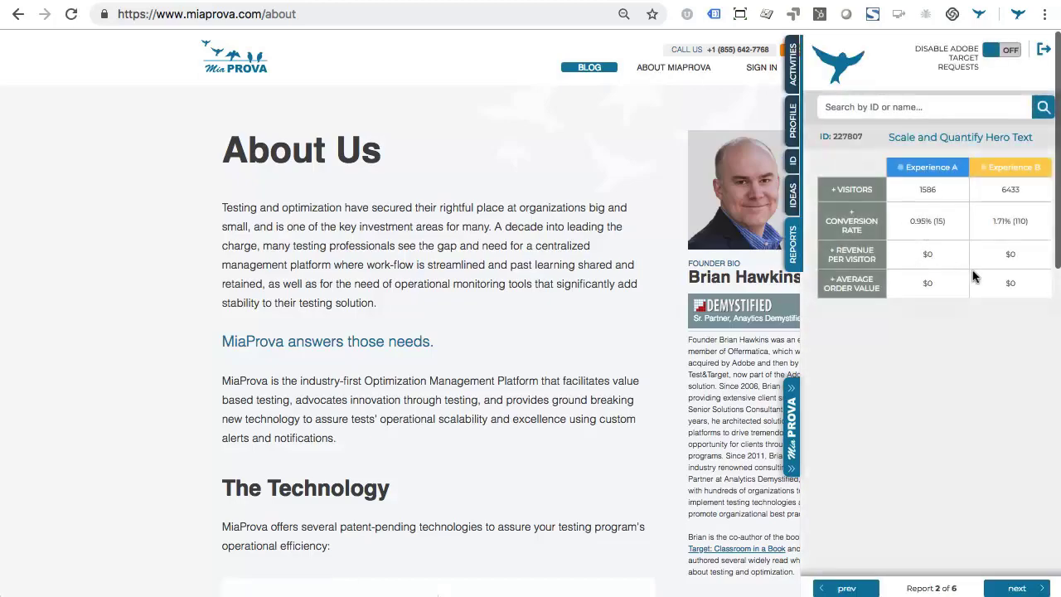
Step: List all six reportable activities, then open the test-idea form and start its Description
left_click(794, 239)
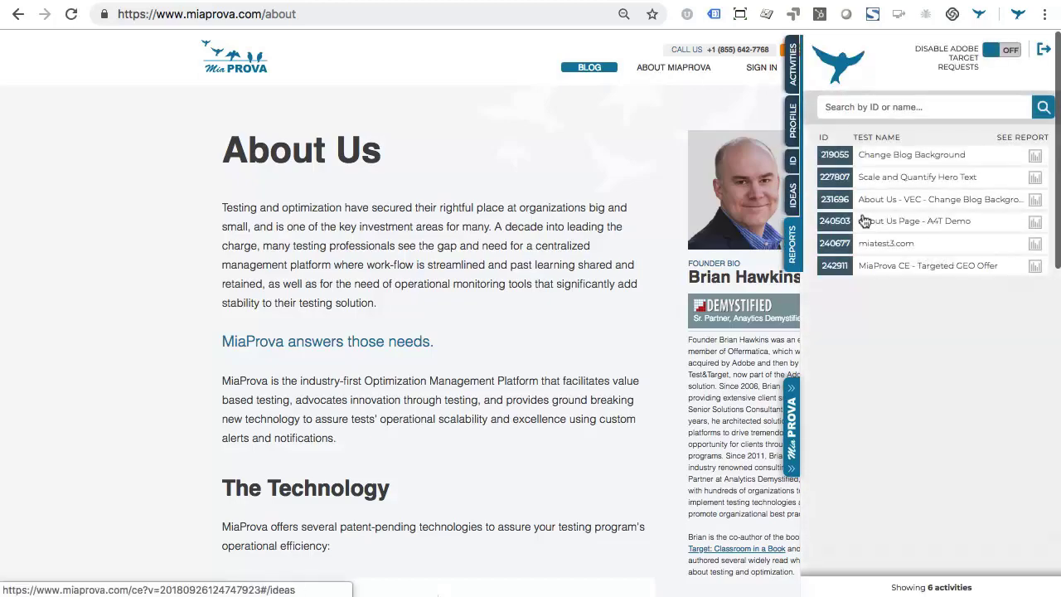
left_click(792, 196)
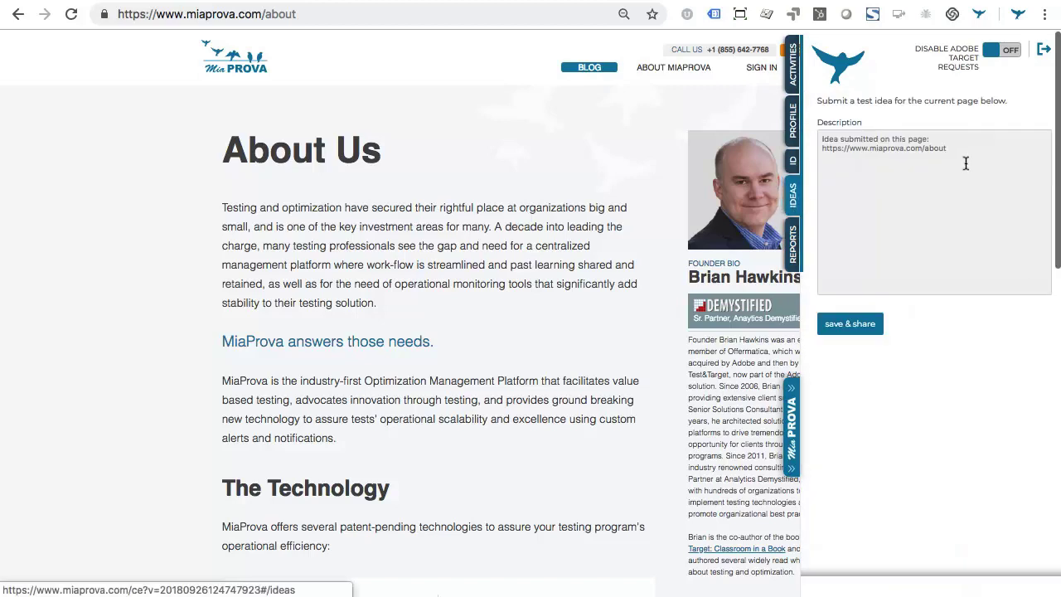
left_click(926, 181)
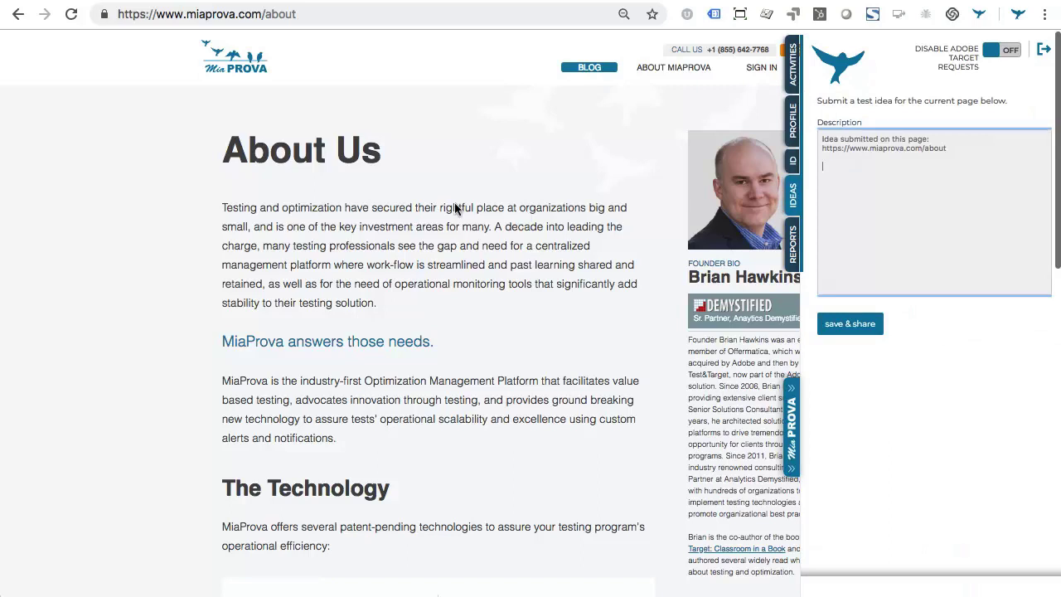
scroll(403, 268, "down", 2)
scroll(404, 269, "down", 3)
scroll(404, 269, "down", 4)
scroll(404, 268, "up", 5)
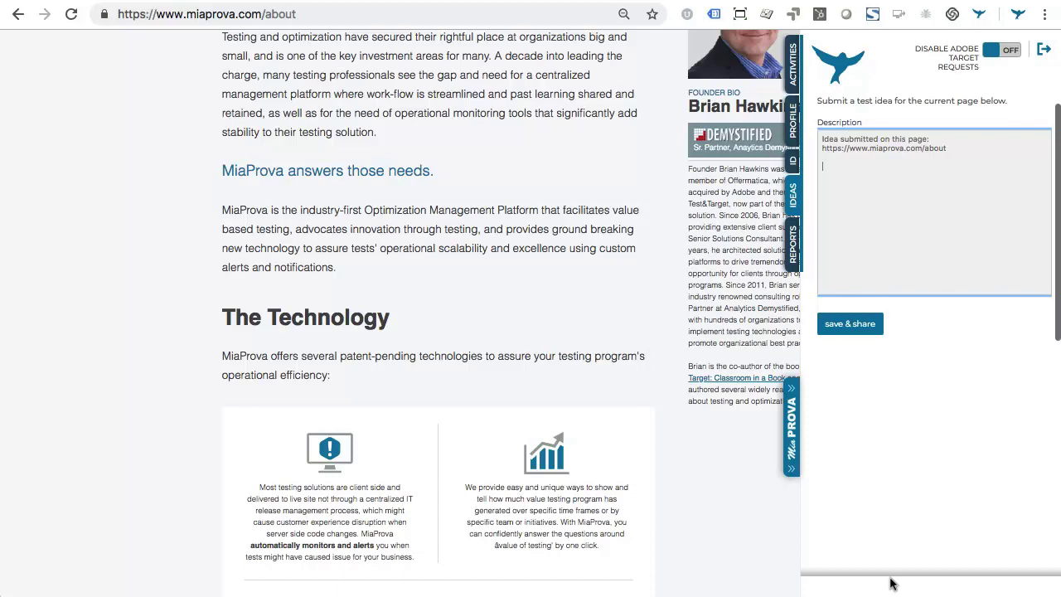
Step: Return to the Activities tab listing About Us page activities and those in other locations
left_click(793, 70)
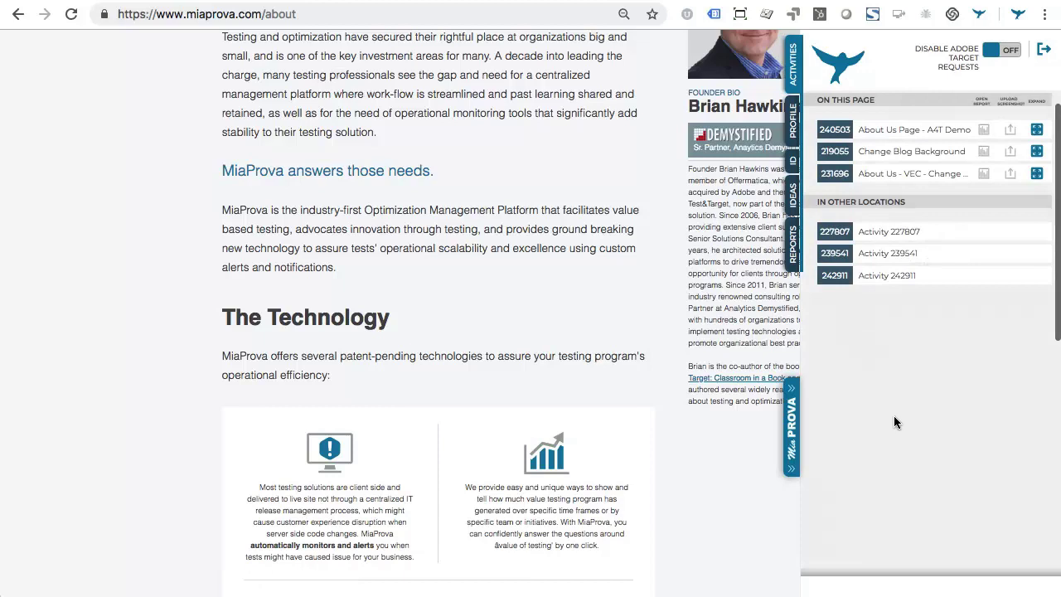
scroll(894, 422, "up", 3)
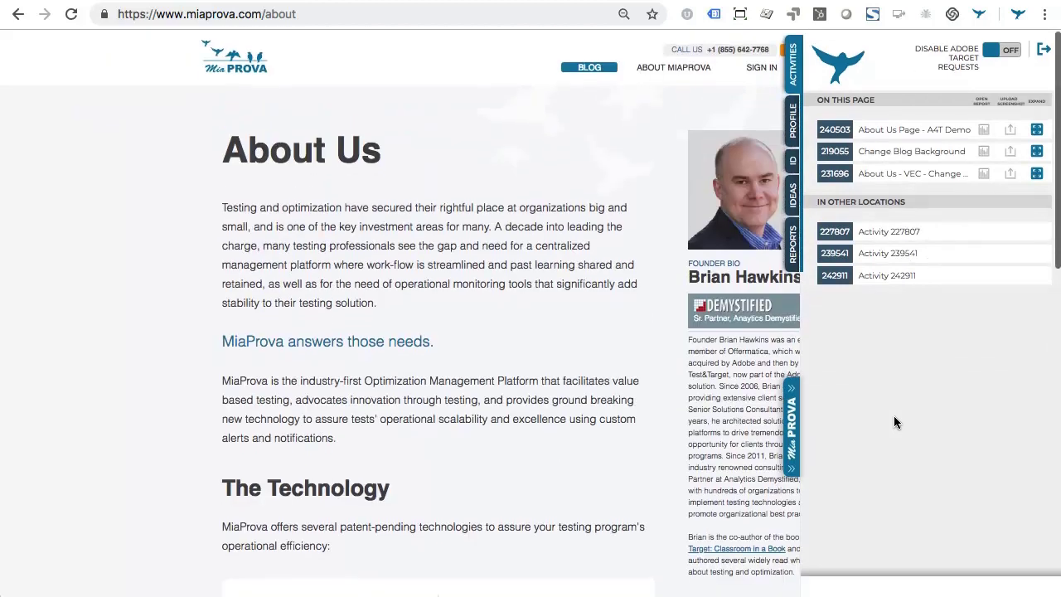